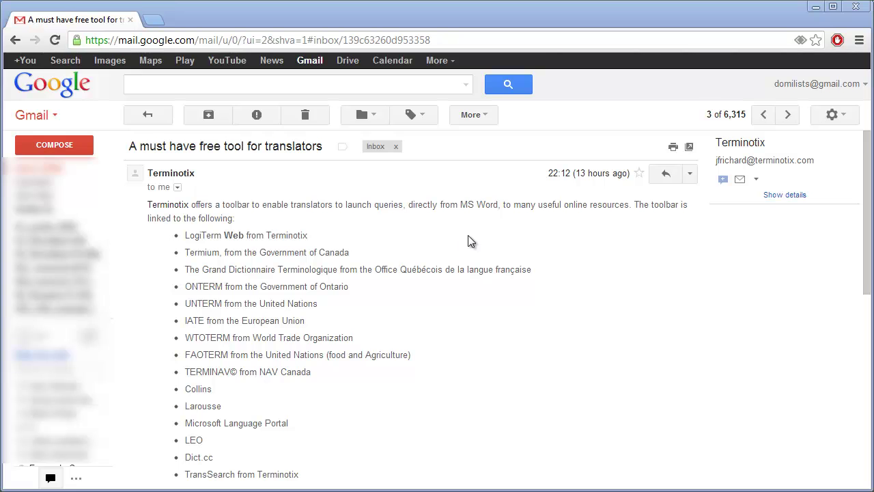
# Read through the Terminotix email's list of online resources linked to the toolbar
pyautogui.middleClick(471, 230)
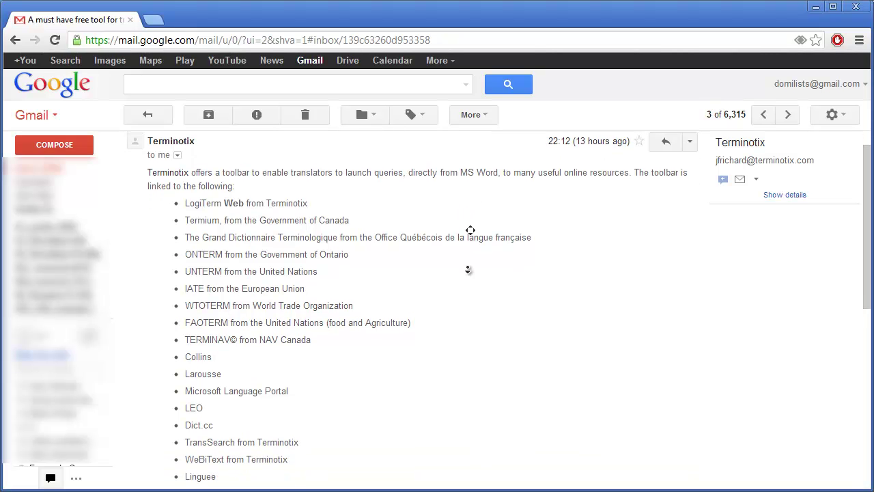
pyautogui.middleClick(568, 306)
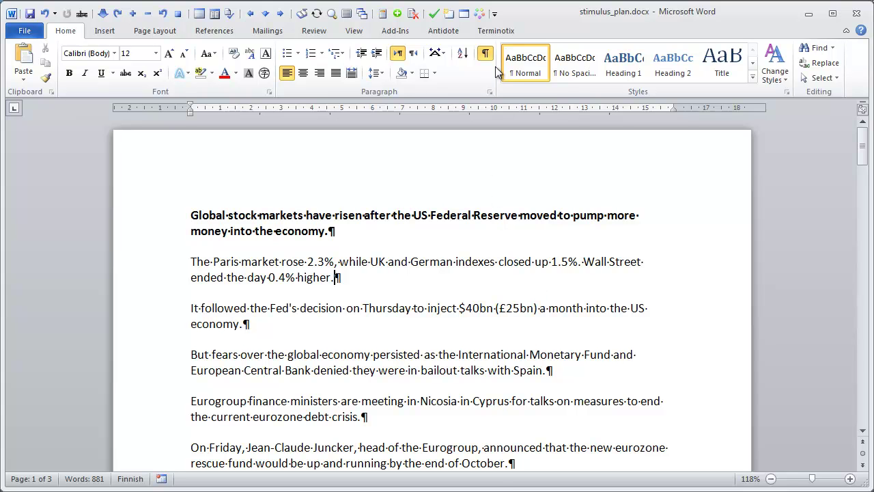
# Switch to Word and set the Trust Center macro settings to enable all macros
pyautogui.click(505, 33)
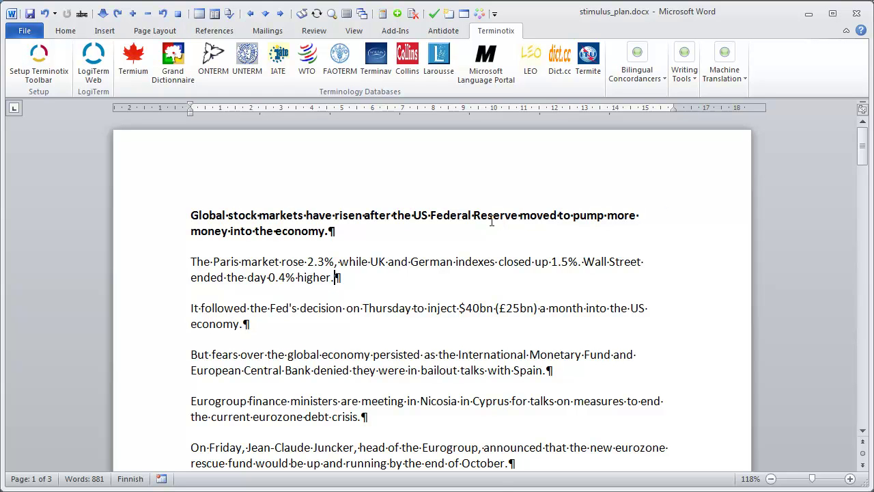
pyautogui.click(24, 32)
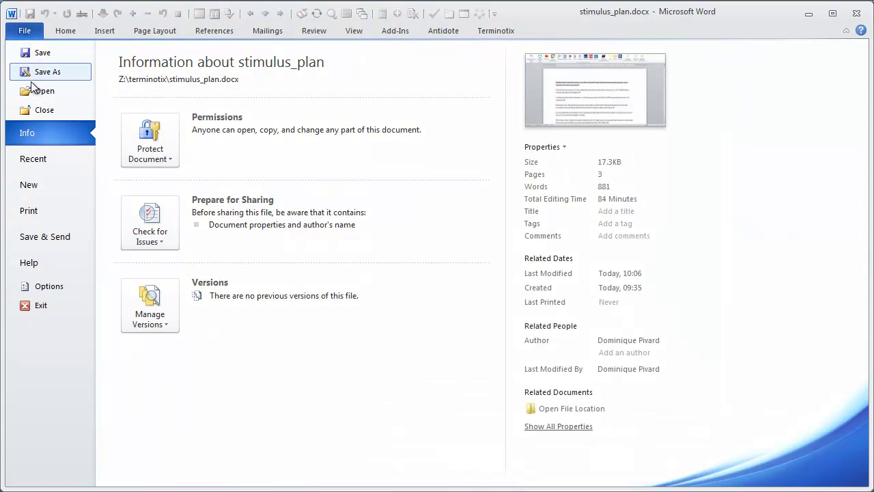
pyautogui.click(35, 286)
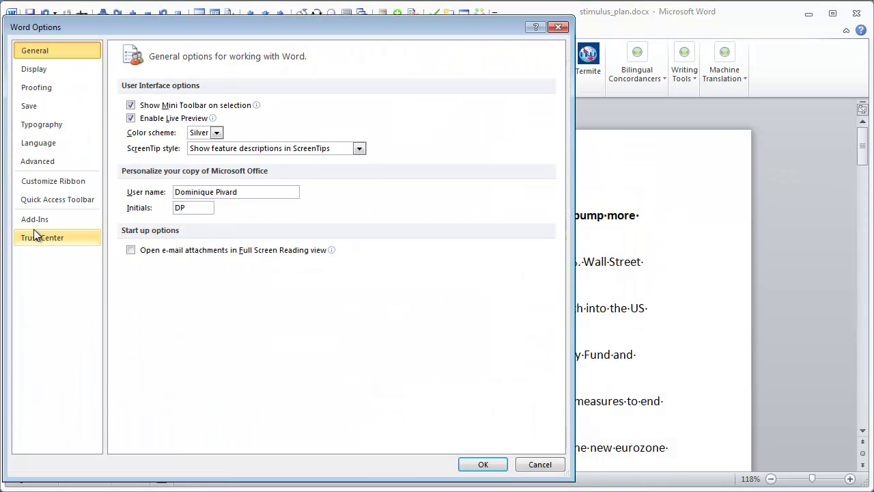
pyautogui.click(35, 234)
pyautogui.click(509, 268)
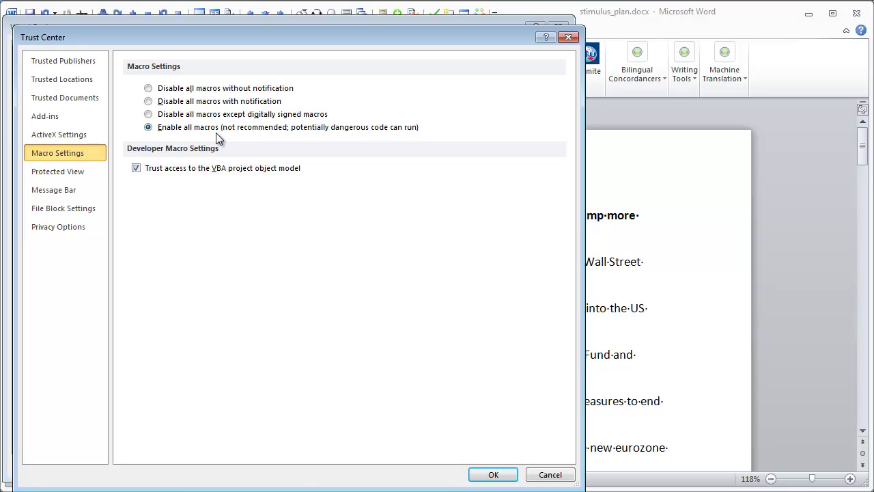
pyautogui.click(150, 101)
pyautogui.click(149, 115)
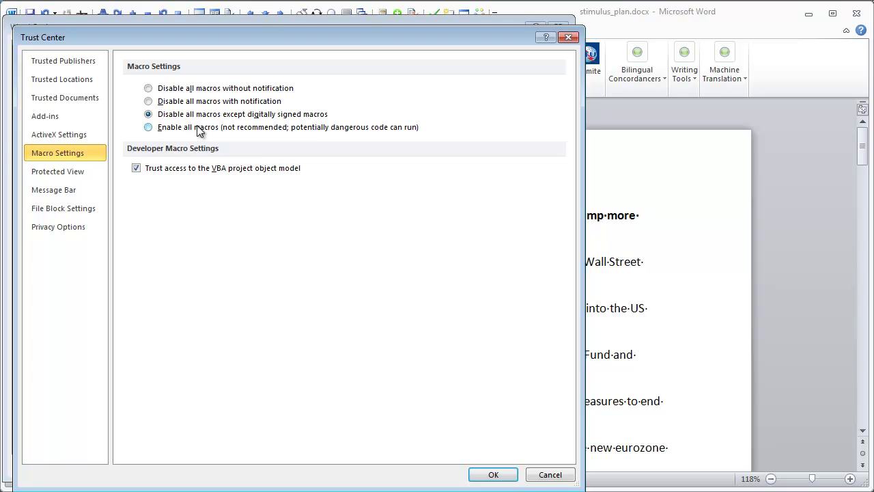
pyautogui.click(148, 127)
pyautogui.click(494, 473)
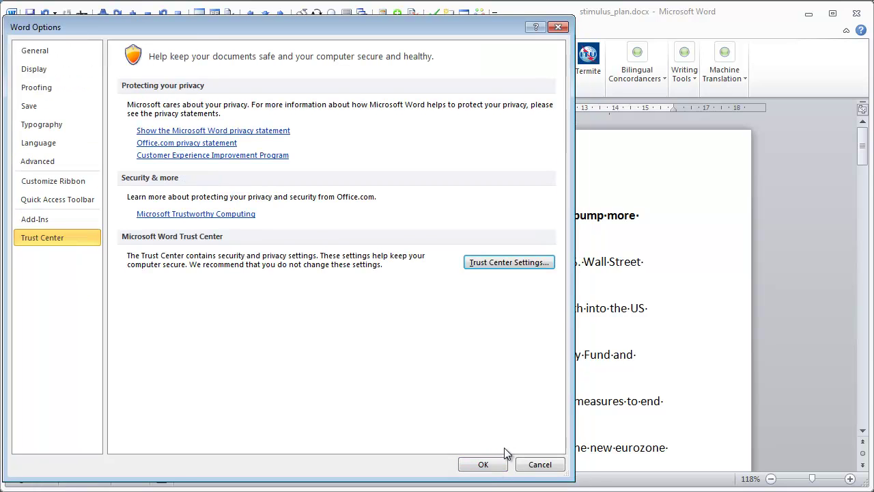
pyautogui.click(486, 467)
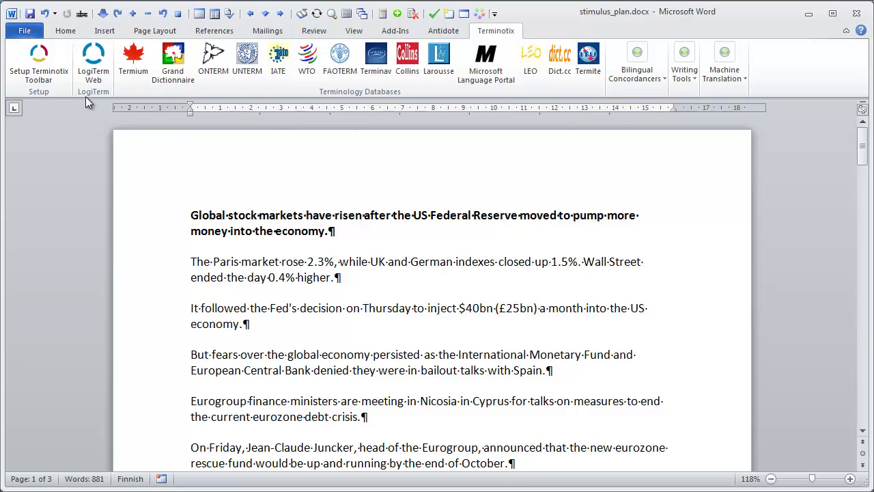
# Review the Terminotix toolbar setup, including the Collins language pairs and TAUS source languages, and close it with the current selections
pyautogui.click(48, 61)
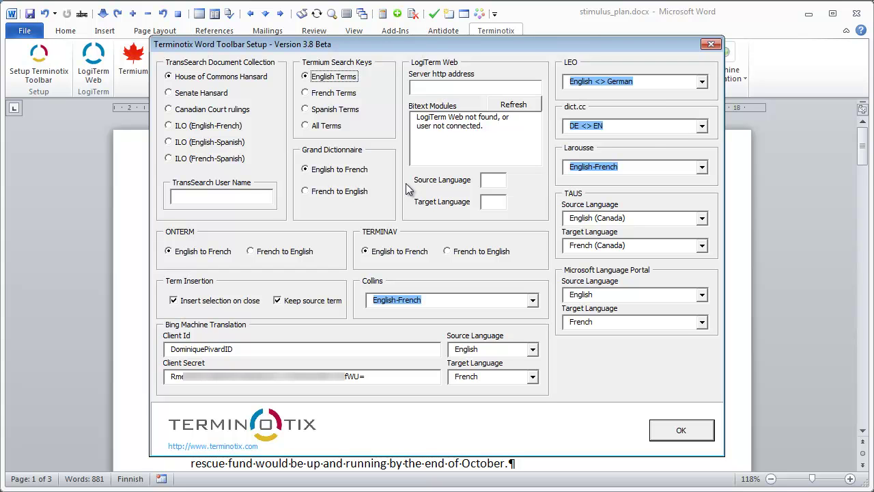
pyautogui.click(533, 302)
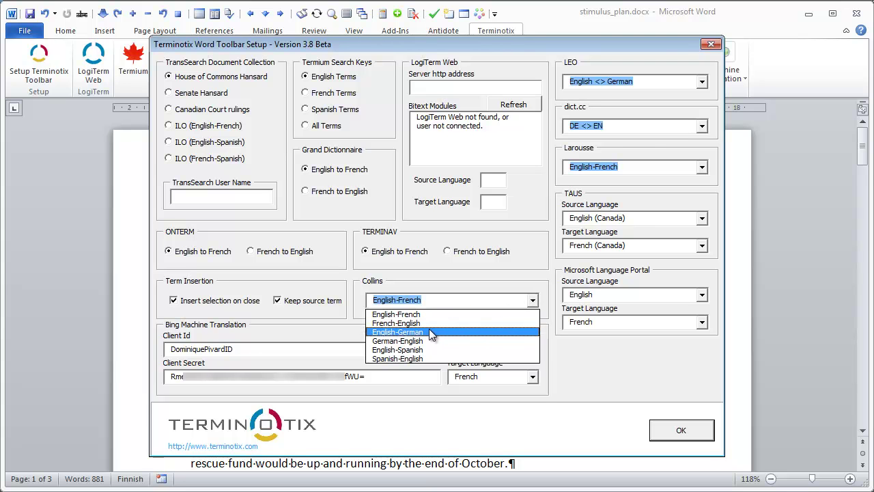
pyautogui.click(438, 271)
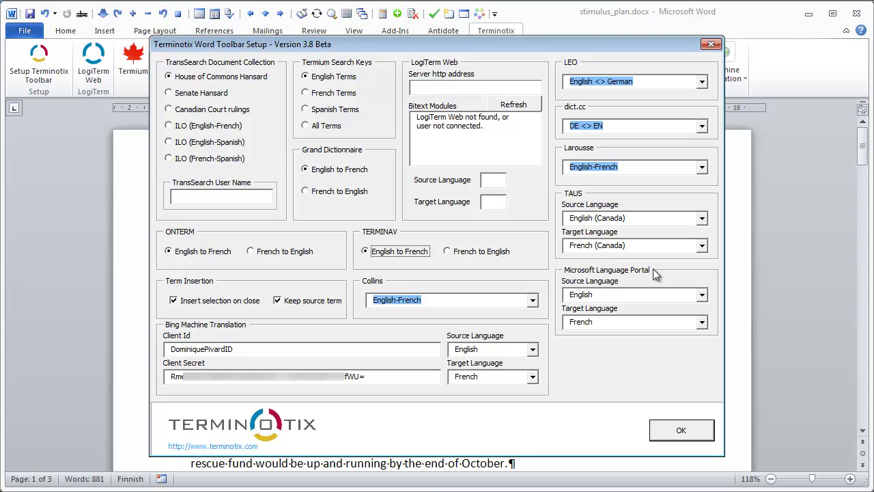
pyautogui.click(702, 218)
pyautogui.moveTo(703, 251)
pyautogui.mouseDown()
pyautogui.moveTo(707, 282)
pyautogui.moveTo(705, 236)
pyautogui.mouseUp()
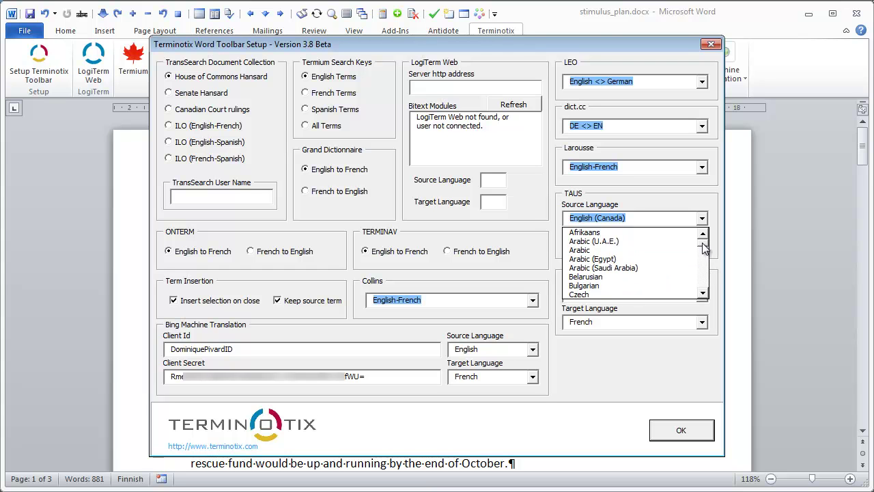
pyautogui.click(632, 373)
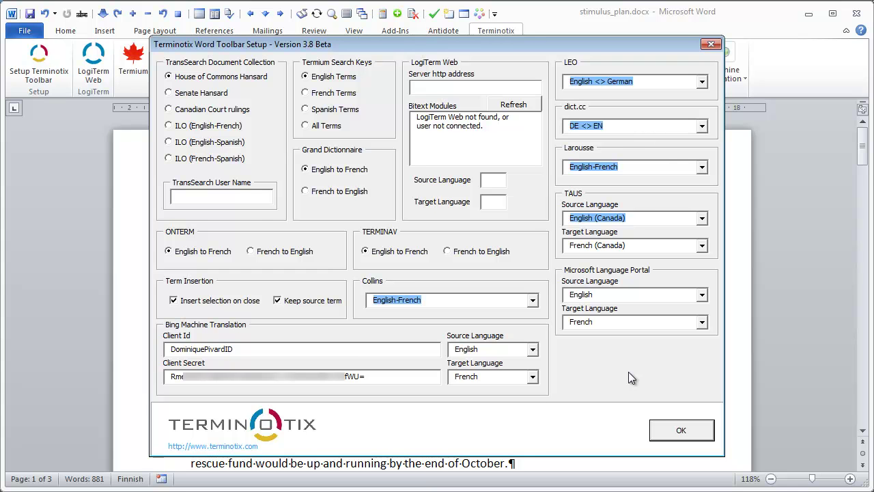
pyautogui.click(675, 429)
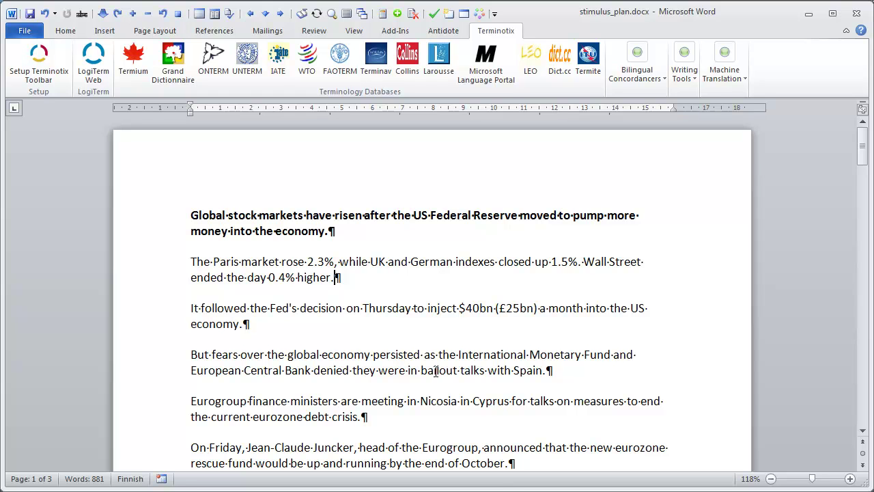
# Look up "bailout" from the document in Termium, view the term entries and close the results
pyautogui.doubleClick(436, 370)
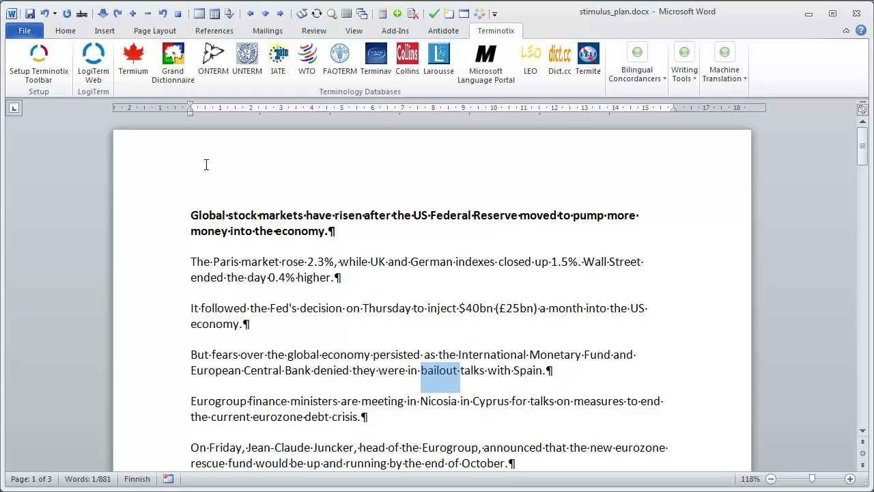
pyautogui.click(137, 62)
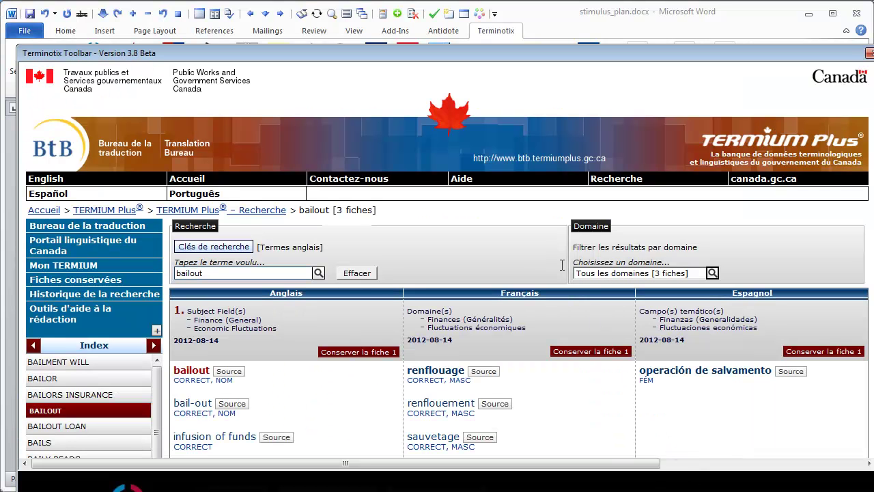
pyautogui.scroll(-4, 537, 232)
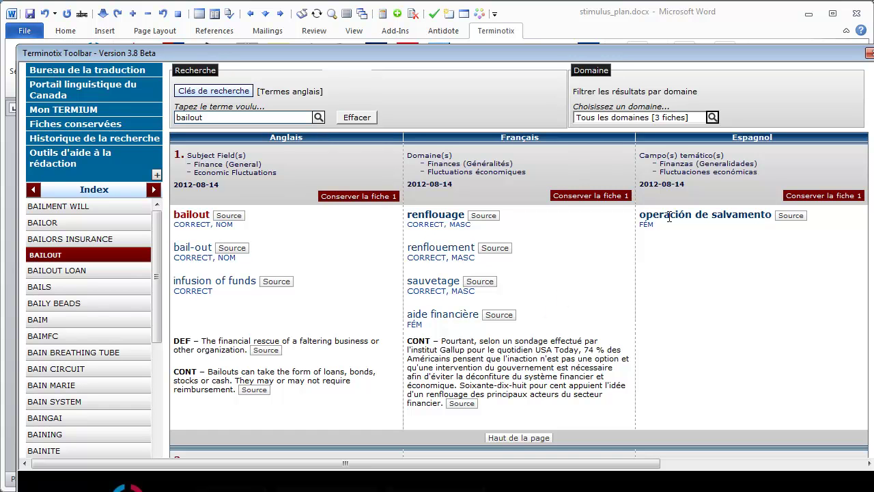
pyautogui.click(870, 54)
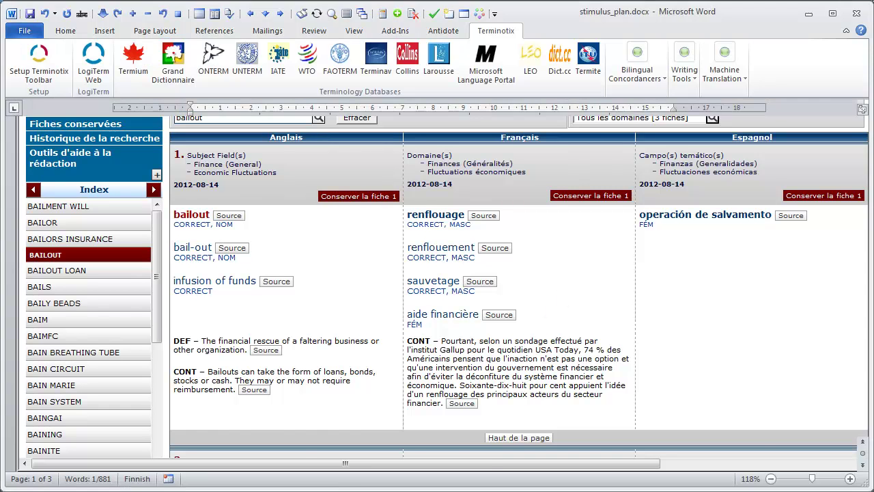
# Look up "European Stability Mechanism" from the document in IATE and close the results
pyautogui.scroll(-3, 588, 214)
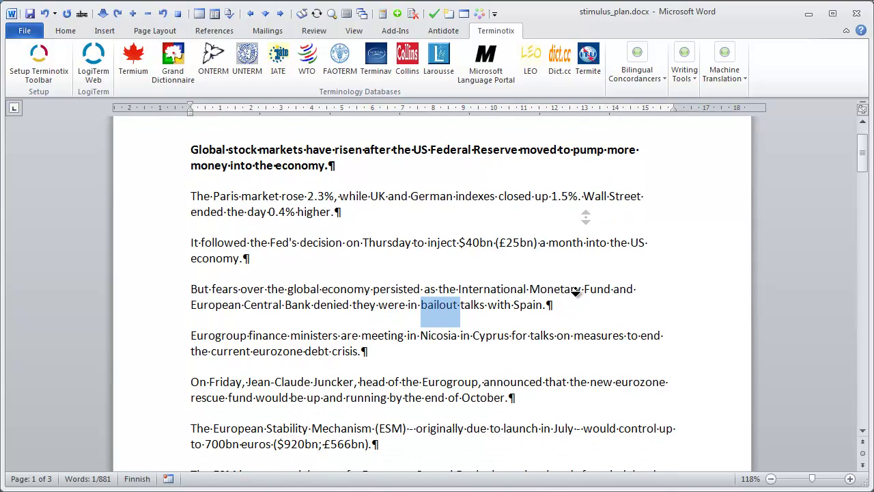
pyautogui.moveTo(212, 399); pyautogui.dragTo(375, 405)
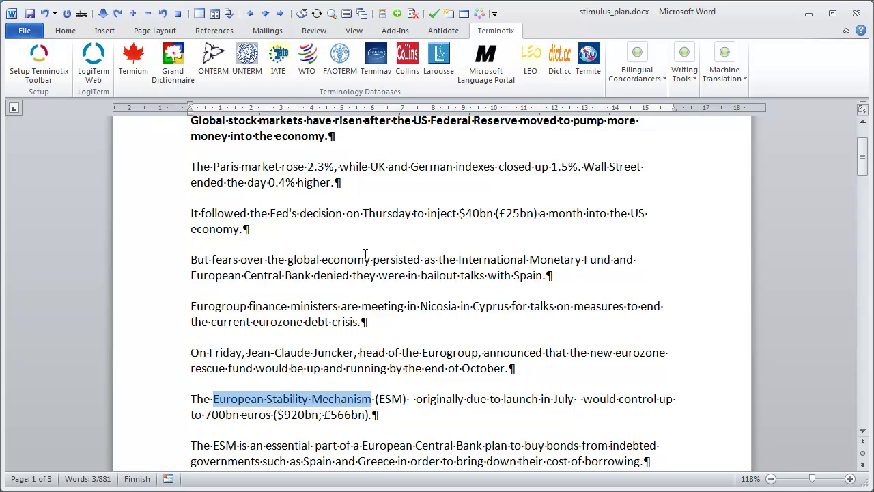
pyautogui.click(278, 58)
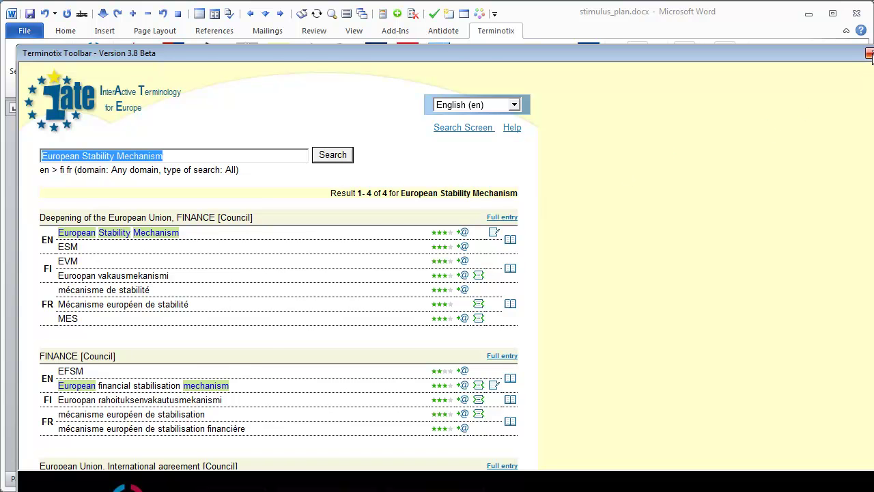
pyautogui.click(869, 53)
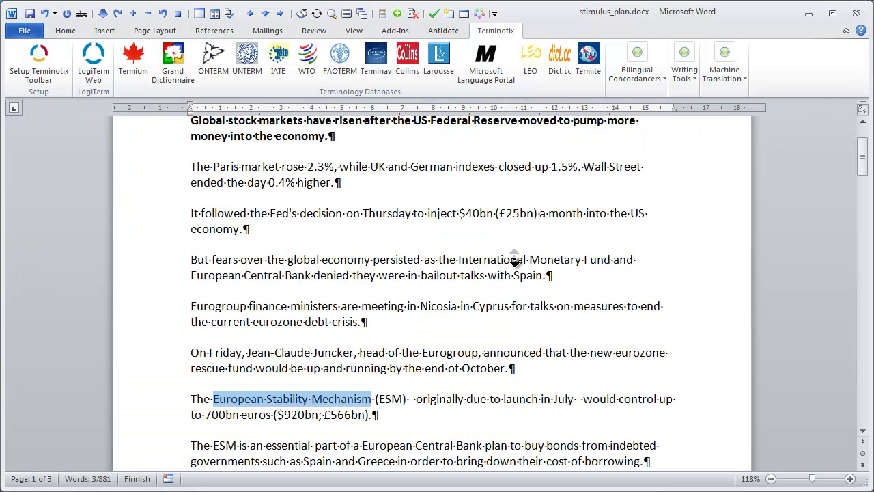
# Look up "strenuous", without the "ly" ending, in the Collins dictionary, view its translations and close the results
pyautogui.scroll(-3, 519, 273)
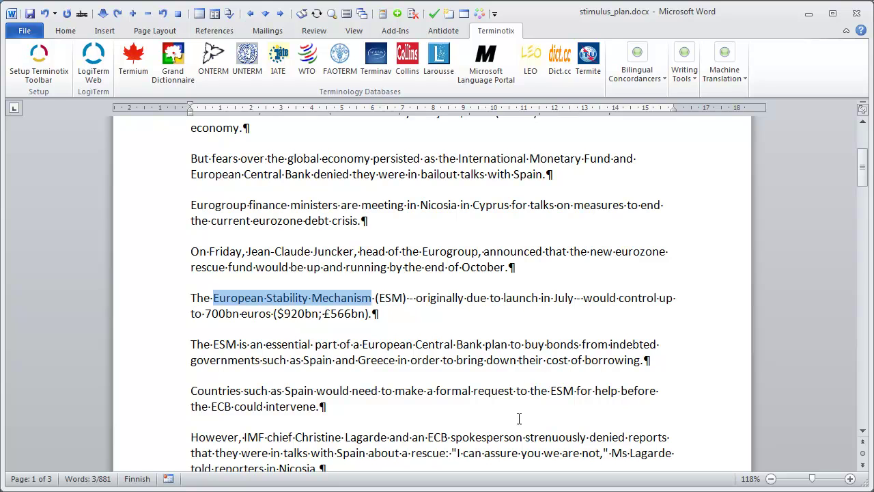
pyautogui.moveTo(525, 441); pyautogui.dragTo(578, 438)
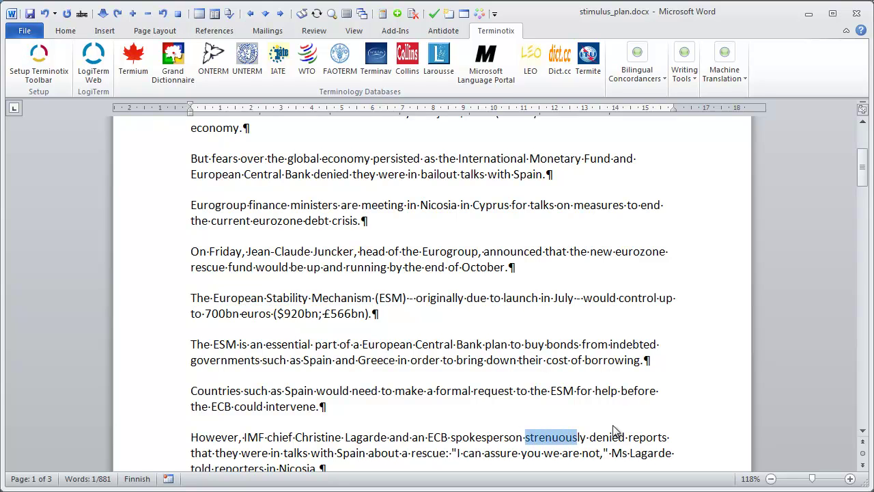
pyautogui.click(404, 60)
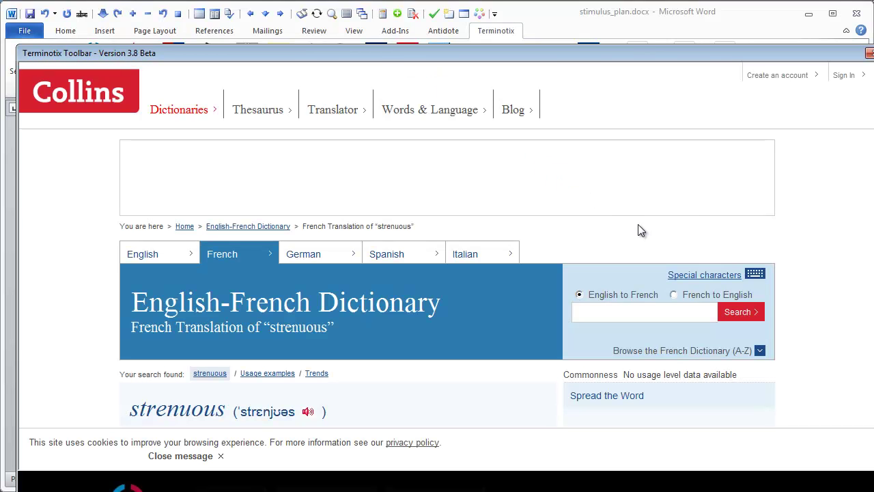
pyautogui.scroll(-3, 566, 280)
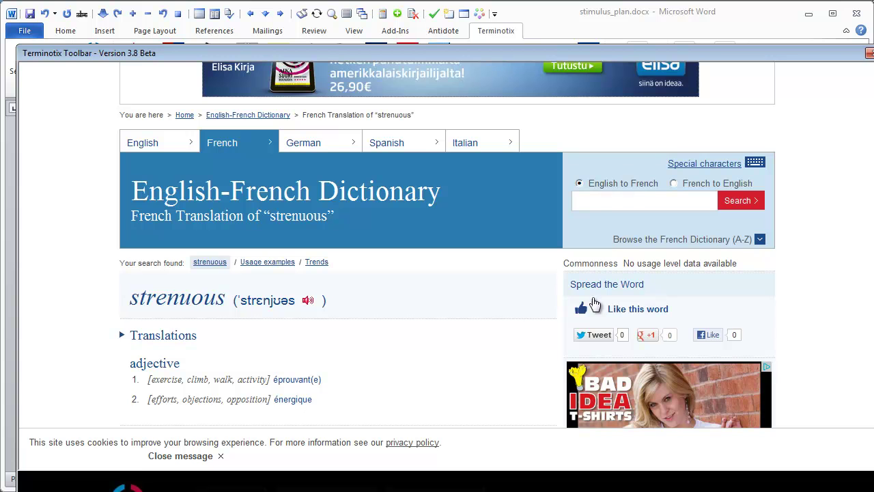
pyautogui.click(869, 53)
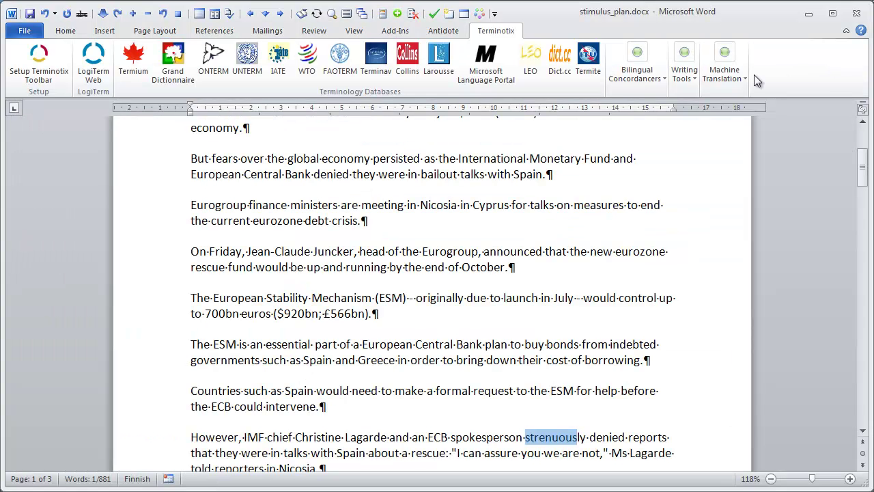
# Look up the selected "strenuous" in Larousse, continuing with the free toolbar version, and close the results
pyautogui.click(446, 56)
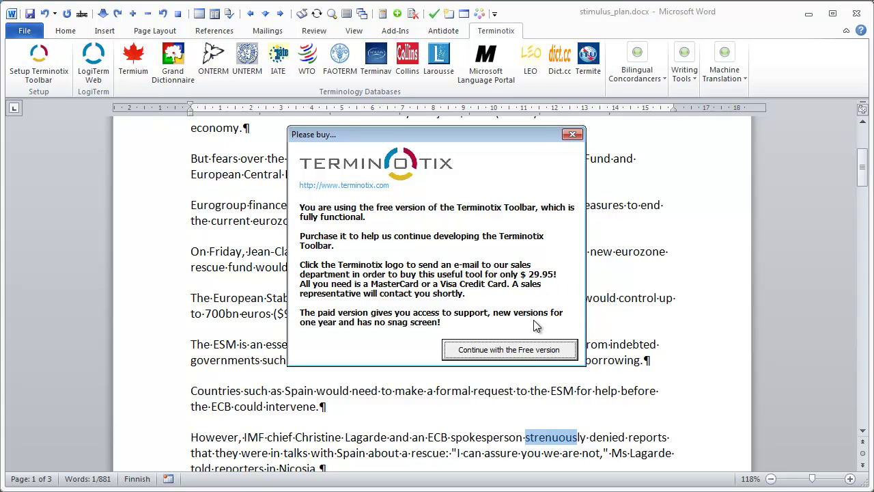
pyautogui.click(514, 352)
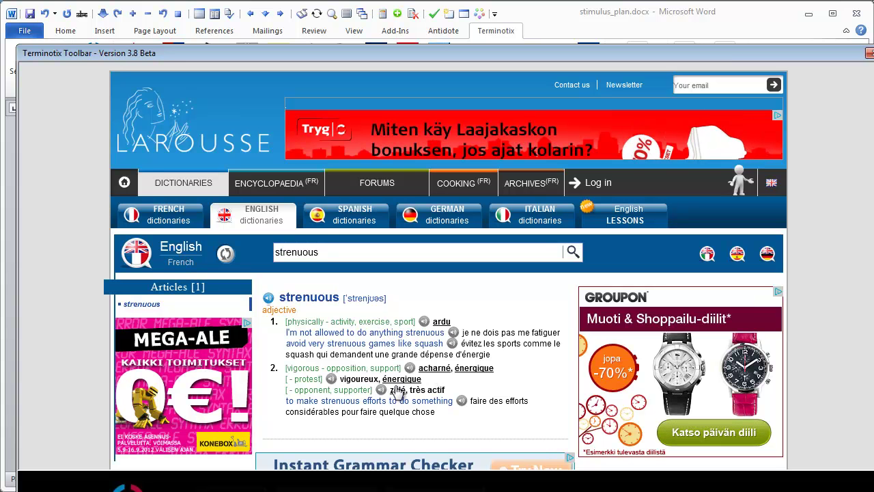
pyautogui.hotkey('alt', 'F4')
# Look up "pump more money" from the document's bold heading in the Linguee bilingual concordancer and close the results
pyautogui.scroll(1, 401, 163)
pyautogui.scroll(3, 401, 163)
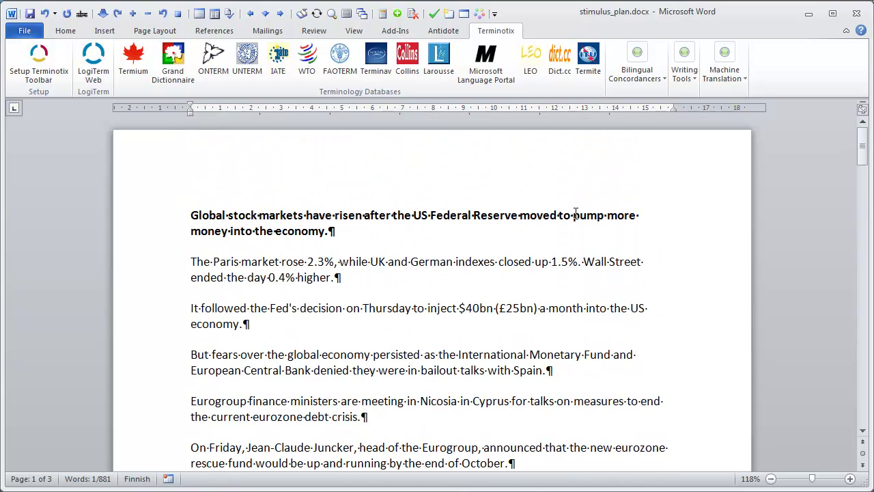
pyautogui.moveTo(574, 215); pyautogui.dragTo(229, 230)
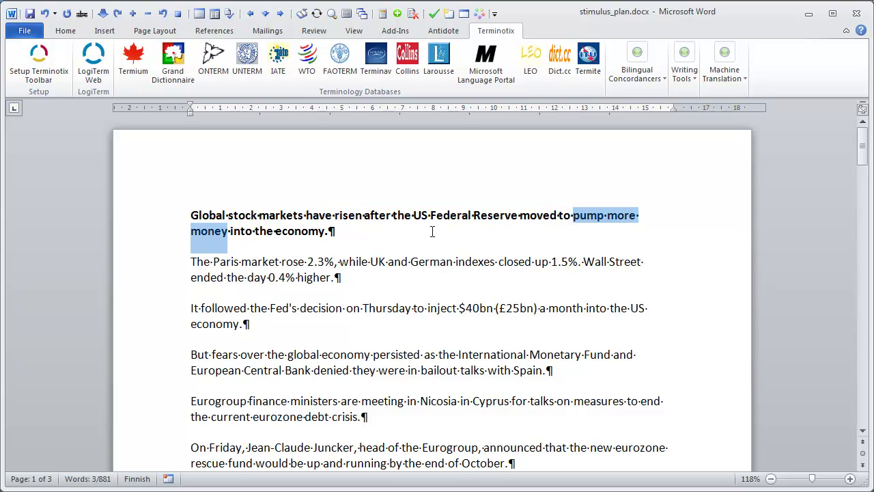
pyautogui.click(661, 81)
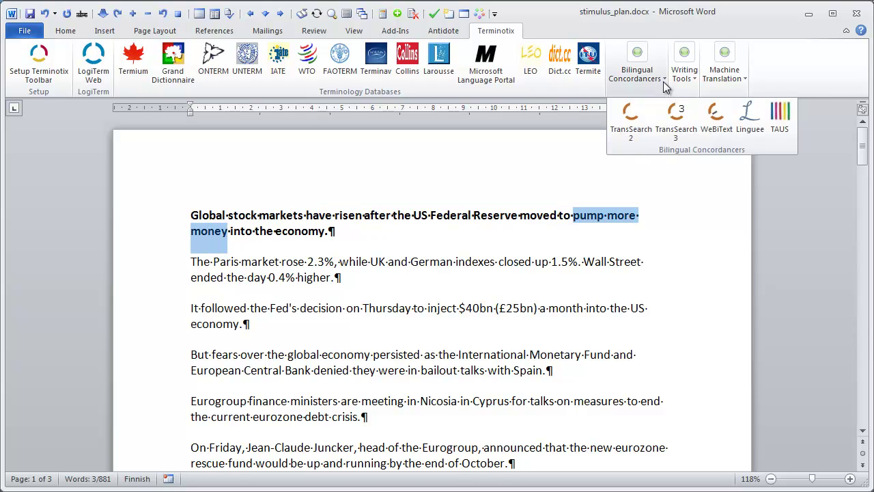
pyautogui.click(758, 126)
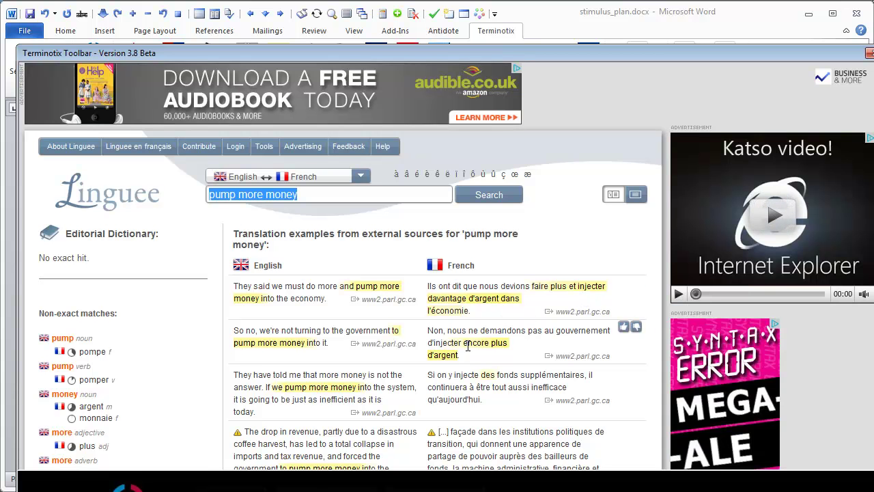
pyautogui.click(869, 53)
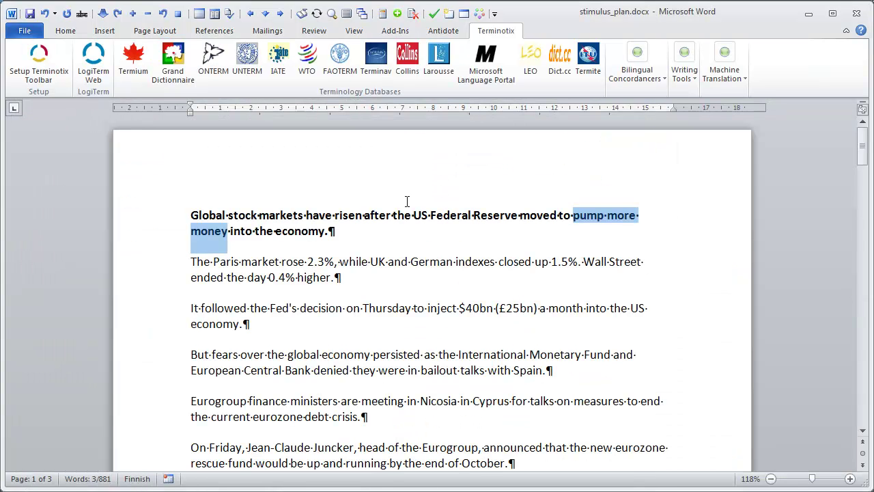
# Look up "bailout" from the document in TermiumPlus through the Choose Type of Search tool, view the records and return to the document
pyautogui.click(398, 211)
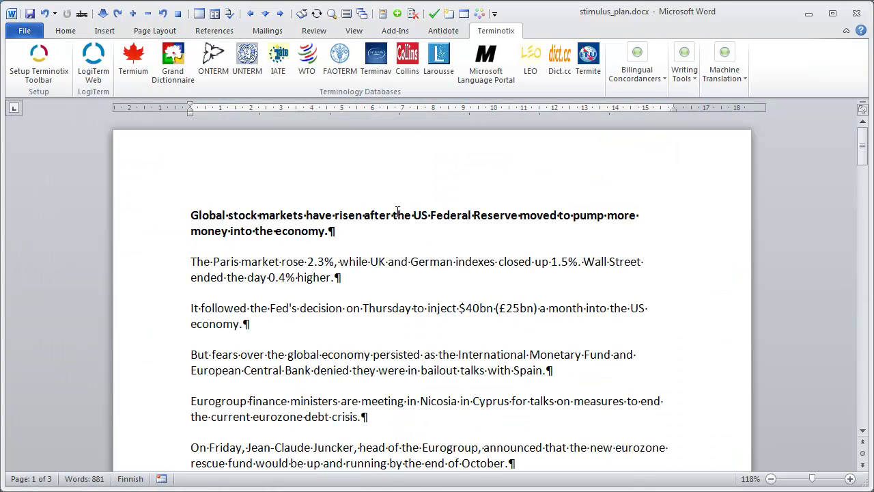
pyautogui.middleClick(451, 257)
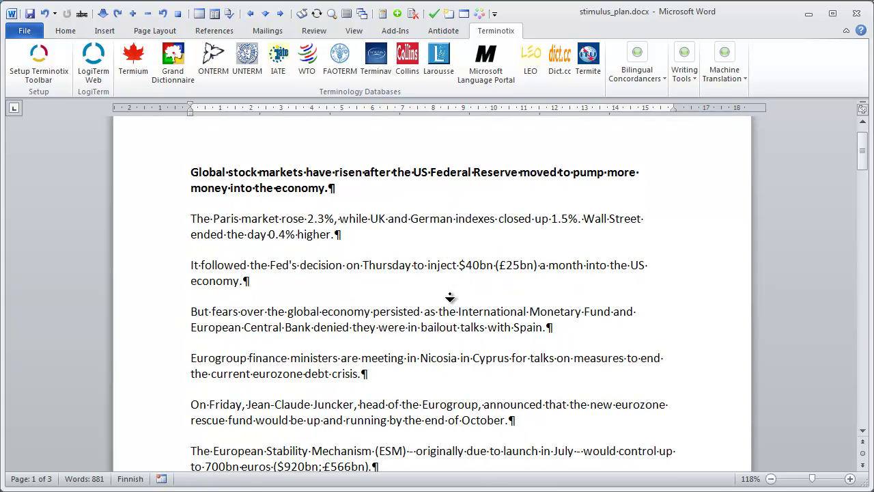
pyautogui.middleClick(471, 301)
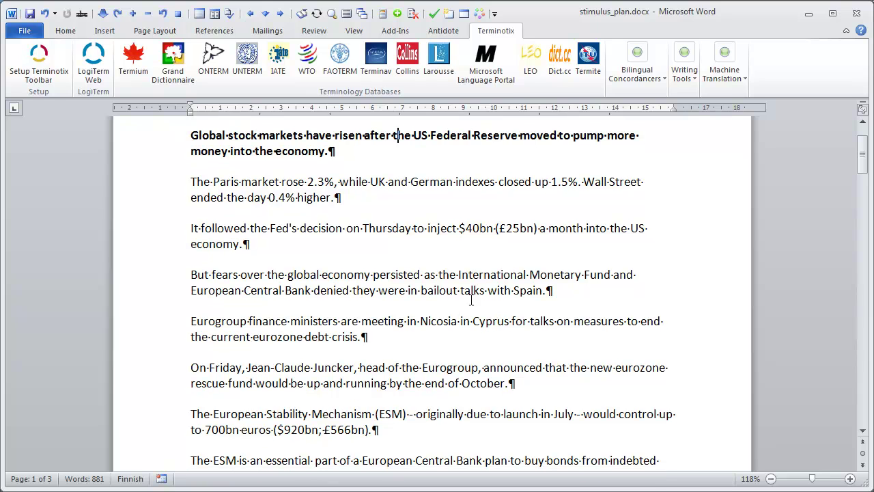
pyautogui.doubleClick(430, 290)
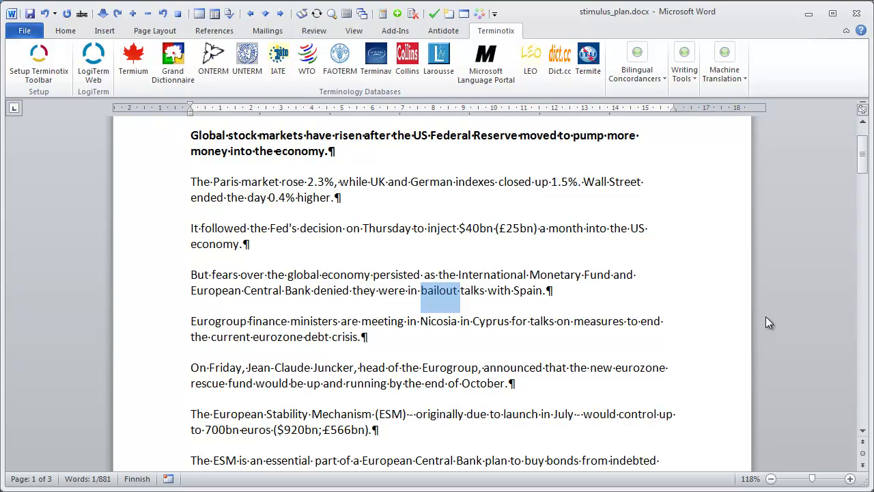
pyautogui.hotkey('ctrl', 'alt', 'c')
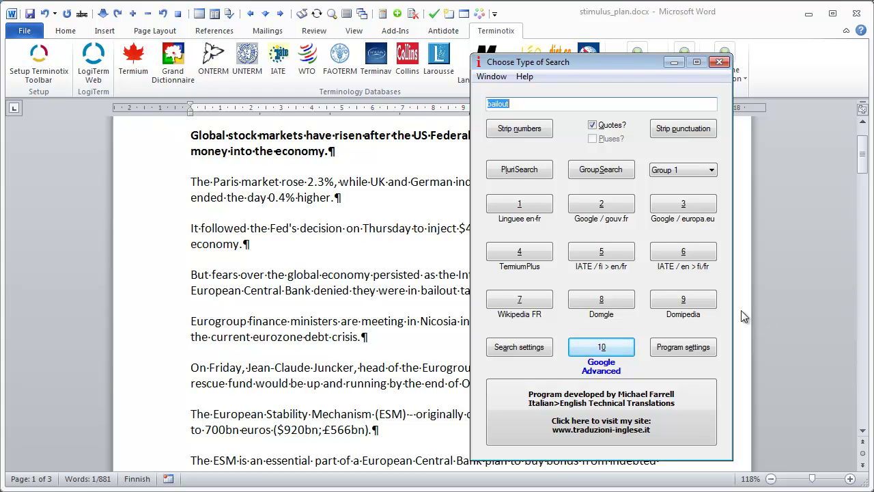
pyautogui.click(526, 250)
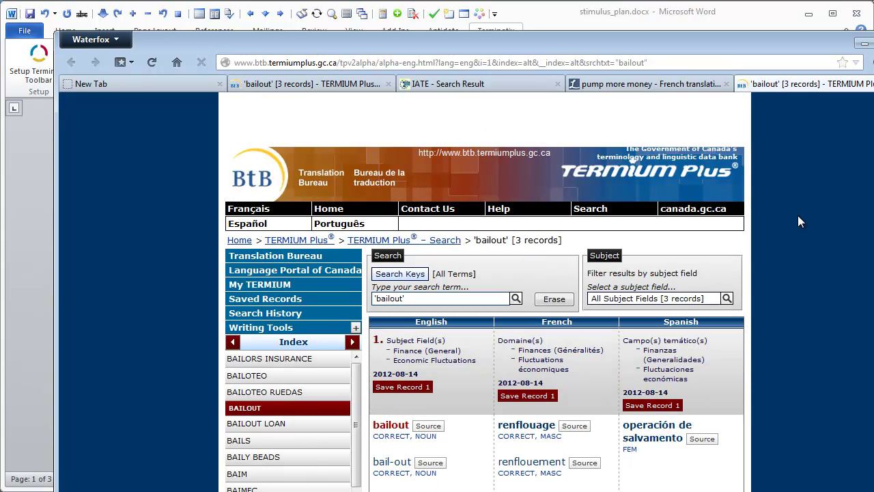
pyautogui.scroll(-10, 798, 218)
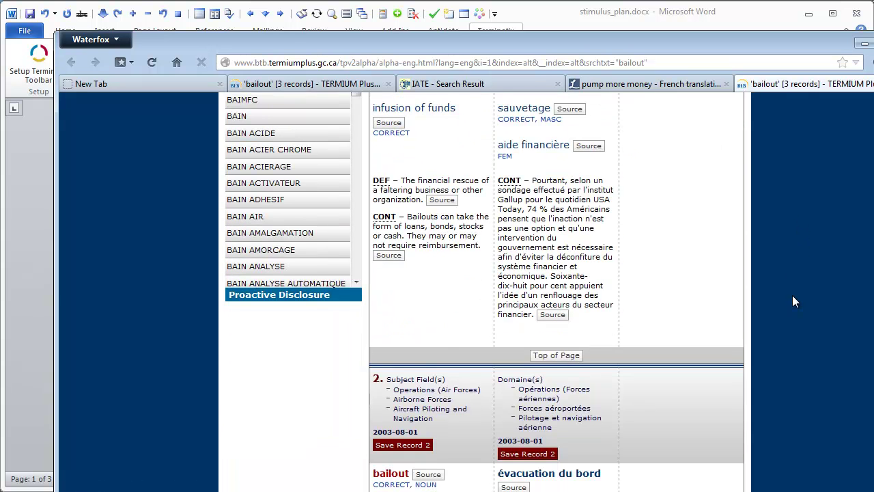
pyautogui.click(29, 180)
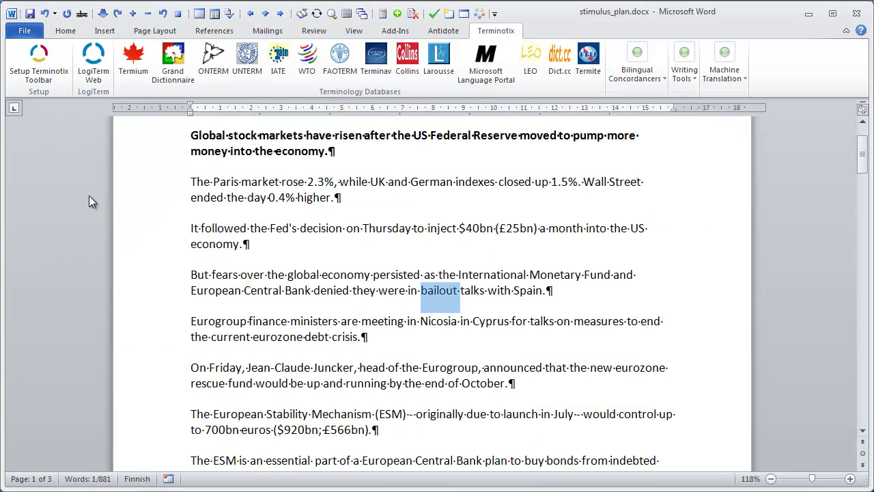
# Look up "European Stability Mechanism" in IATE / en > fi/fr through the search tool, view the entries and return to the document
pyautogui.moveTo(214, 414); pyautogui.dragTo(372, 411)
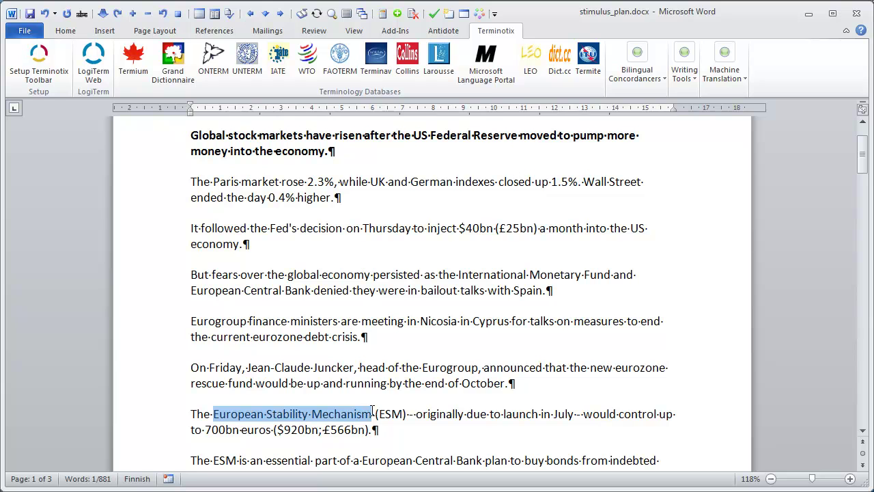
pyautogui.hotkey('ctrl', 'alt', 't')
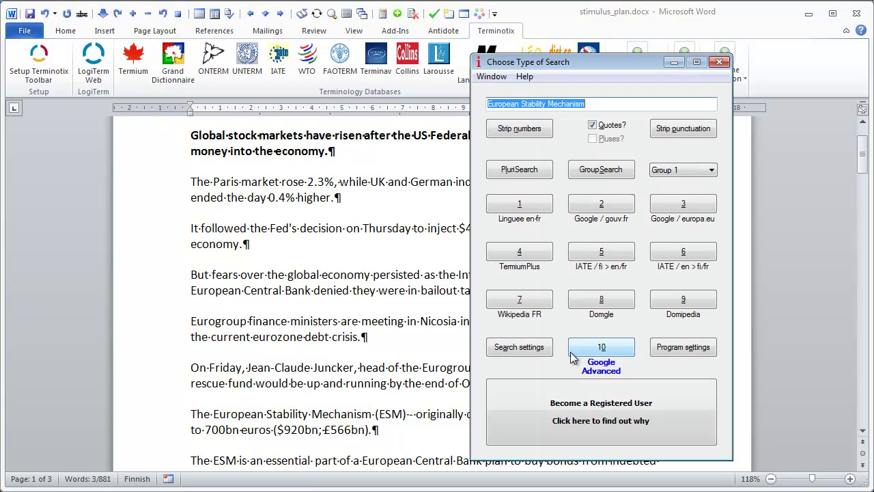
pyautogui.click(701, 255)
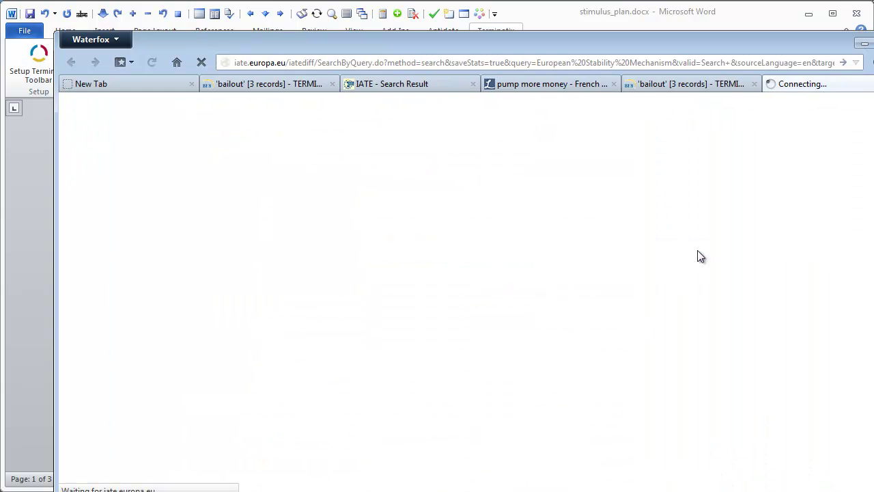
pyautogui.click(639, 177)
pyautogui.scroll(-5, 638, 224)
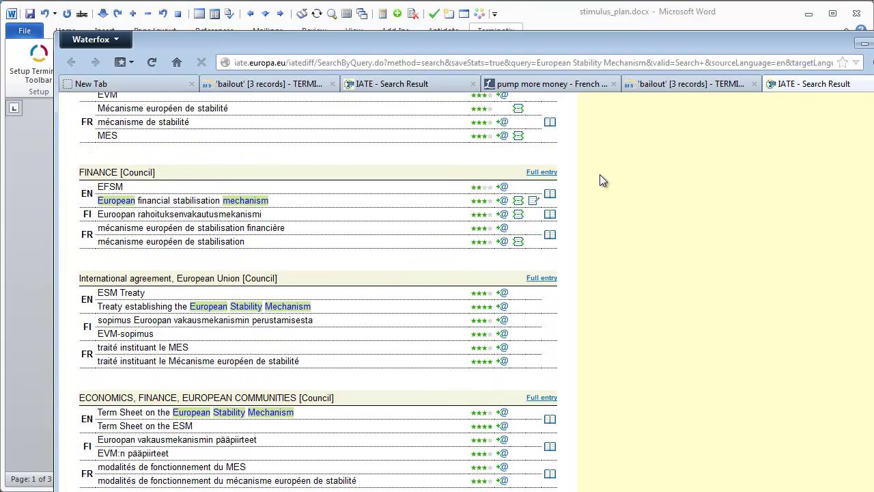
pyautogui.click(32, 180)
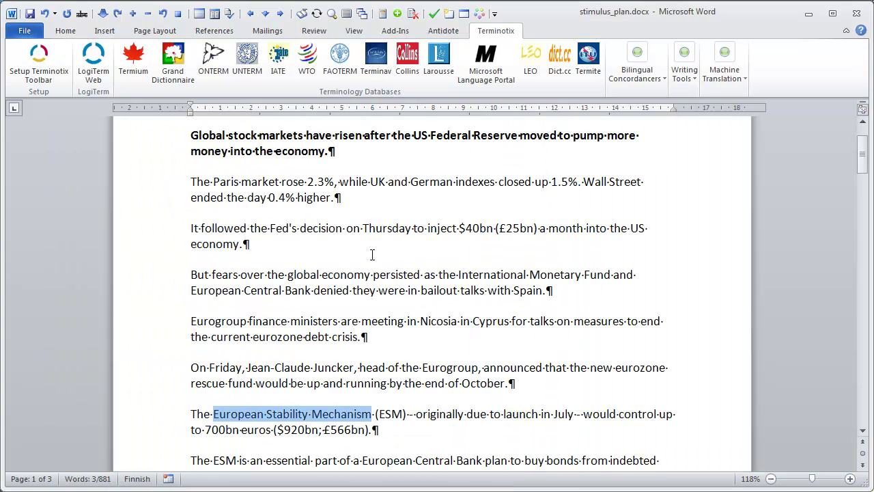
# Look up "pump more money" from the bold heading in Linguee en-fr through the search tool, reposition the browser window and return to the document
pyautogui.scroll(-1, 470, 270)
pyautogui.scroll(3, 465, 205)
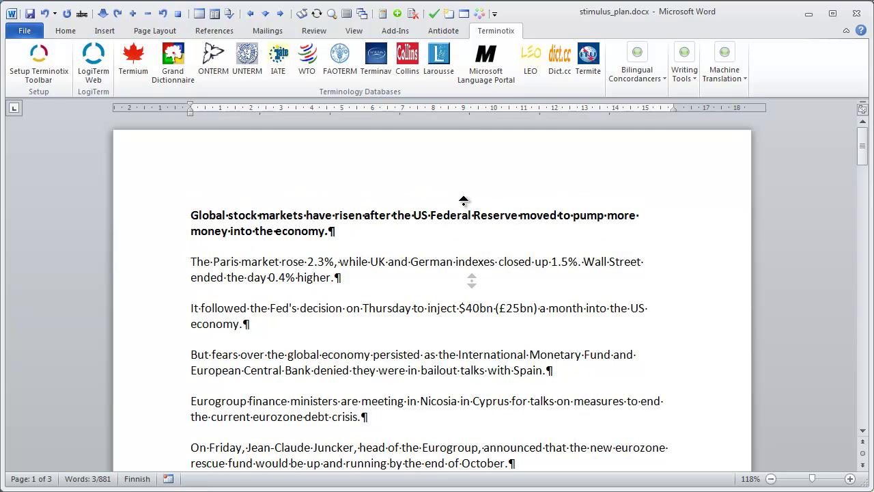
pyautogui.moveTo(575, 215); pyautogui.dragTo(227, 231)
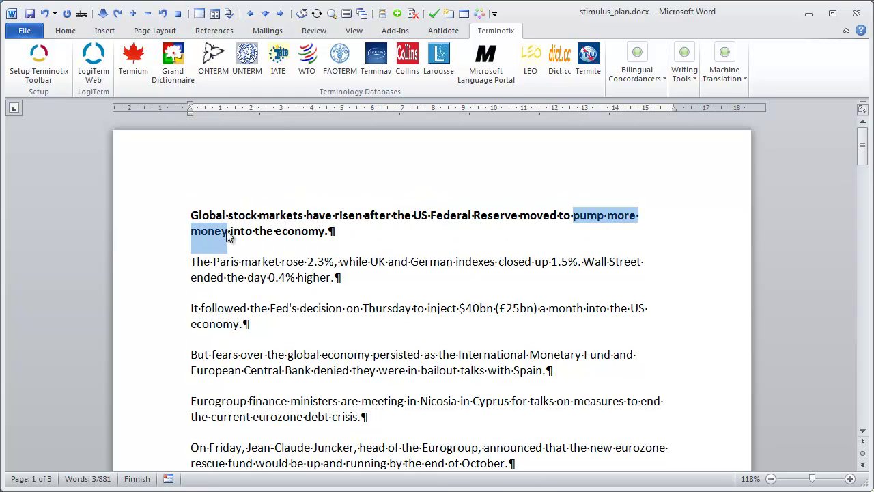
pyautogui.hotkey('ctrl', 'alt', 'm')
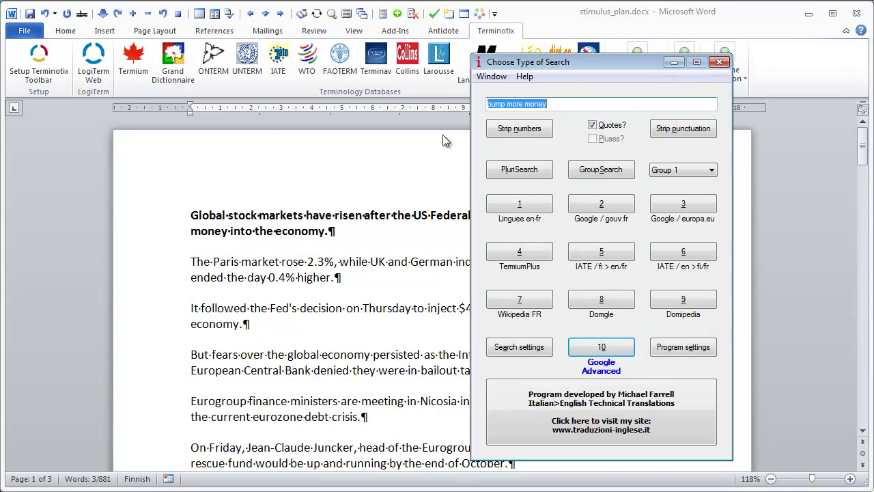
pyautogui.click(521, 205)
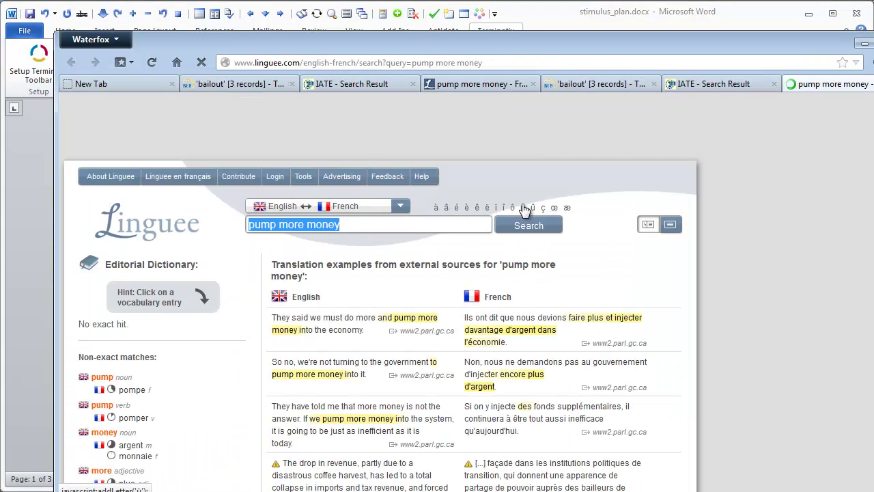
pyautogui.scroll(-3, 737, 187)
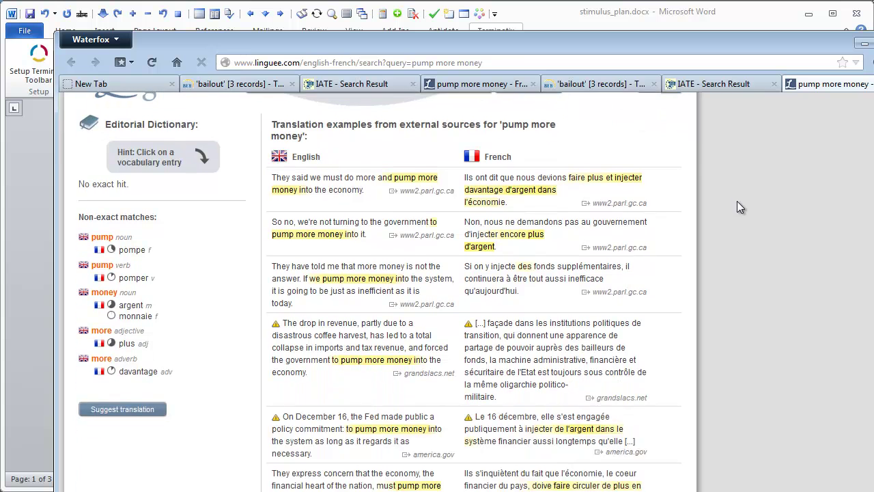
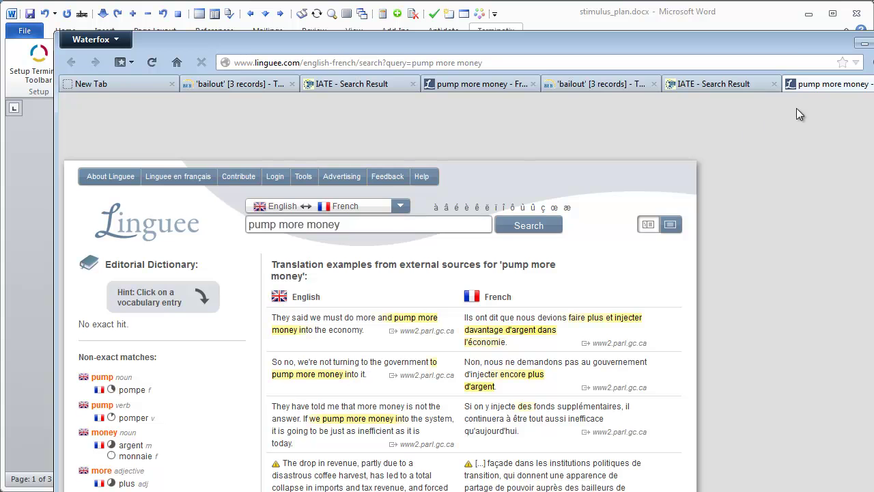
pyautogui.moveTo(799, 33); pyautogui.dragTo(756, 28)
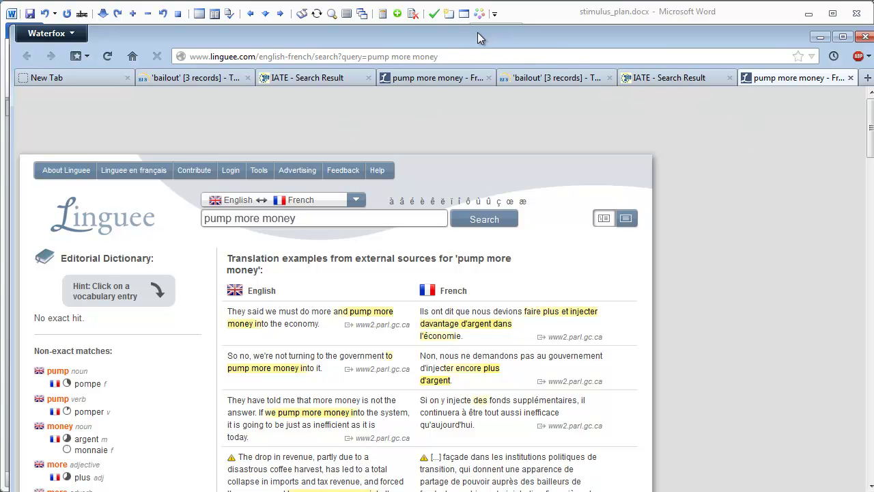
pyautogui.moveTo(477, 34); pyautogui.dragTo(535, 35)
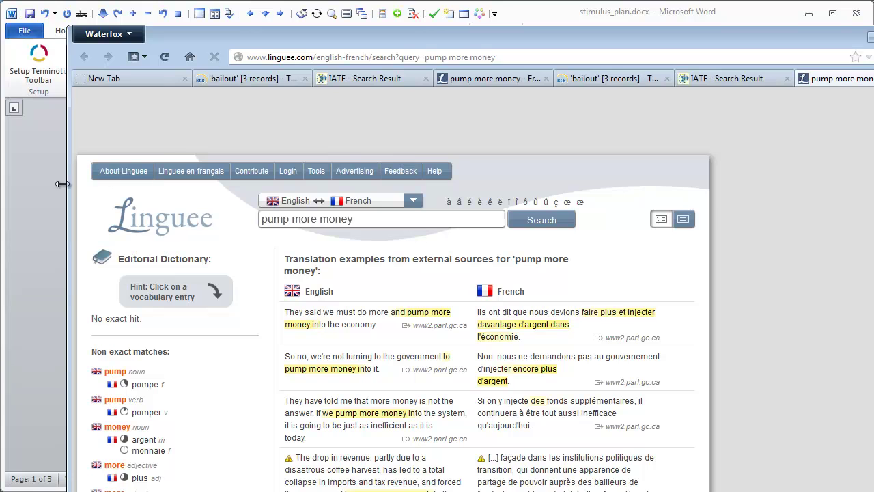
pyautogui.click(34, 192)
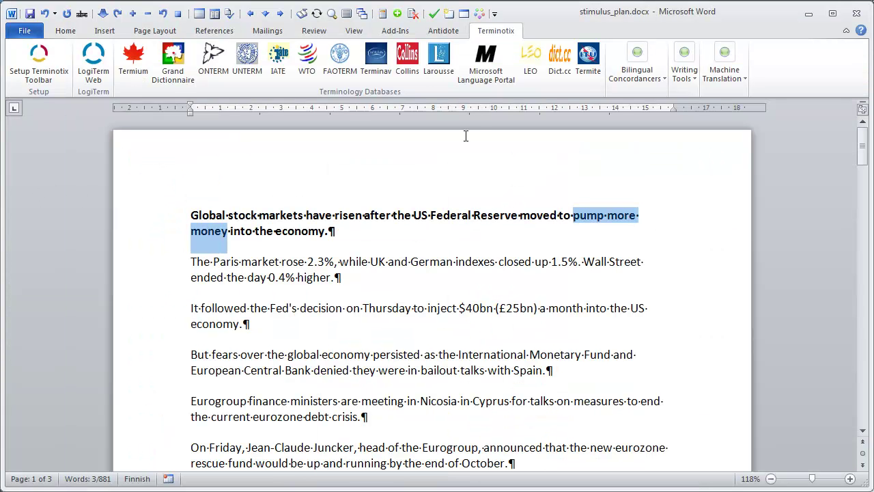
# Look up the selected "pump more money" in the Terminotix toolbar's Linguee bilingual concordancer and close the results
pyautogui.click(660, 76)
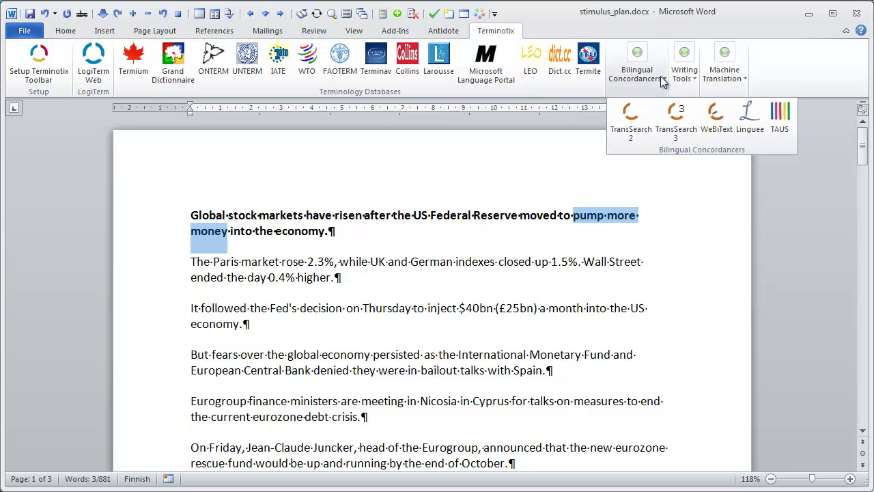
pyautogui.click(750, 117)
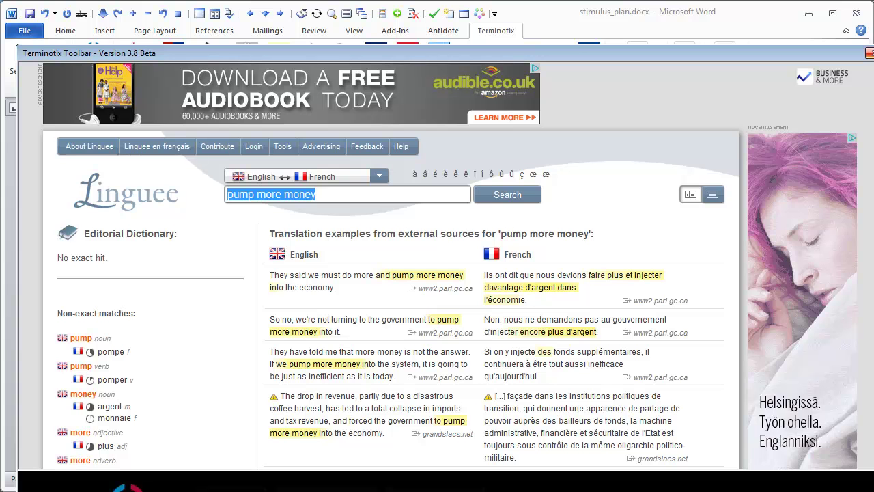
pyautogui.click(868, 53)
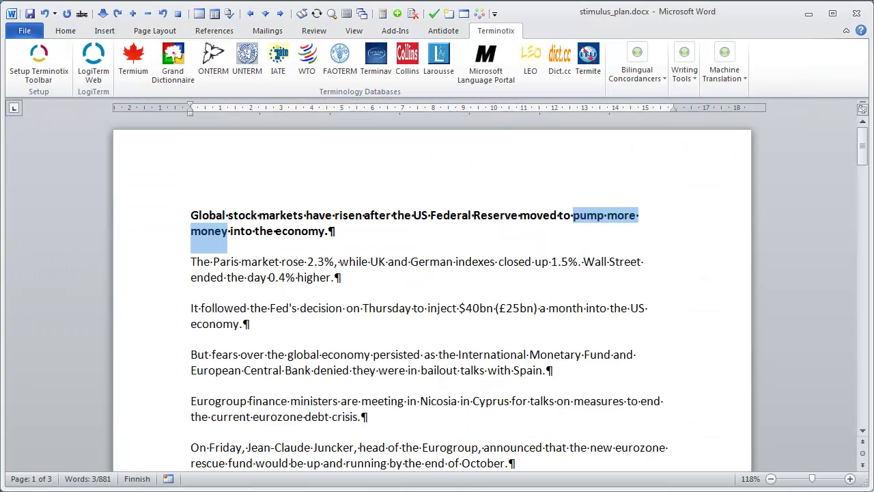
# Review the TERMIUM, IATE and Linguee results kept open in the Waterfox browser, switching between them and the Word document
pyautogui.hotkey('ctrl', 'alt', 'l')
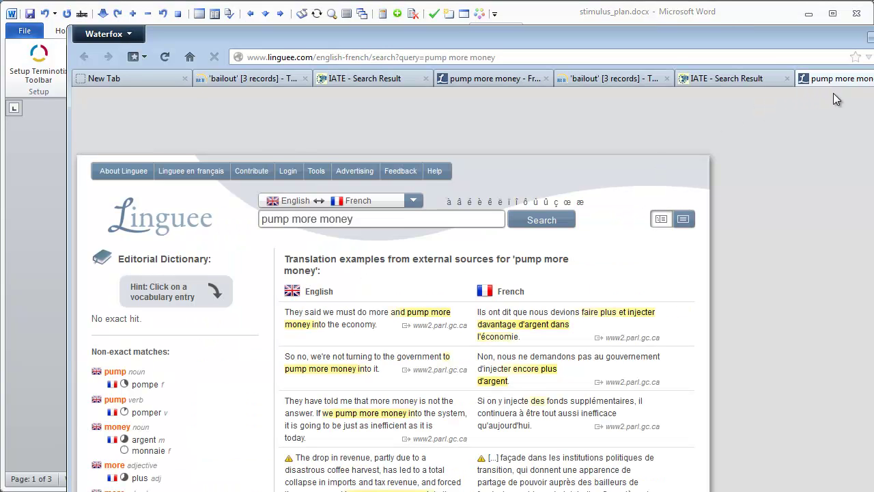
pyautogui.click(760, 78)
pyautogui.click(650, 79)
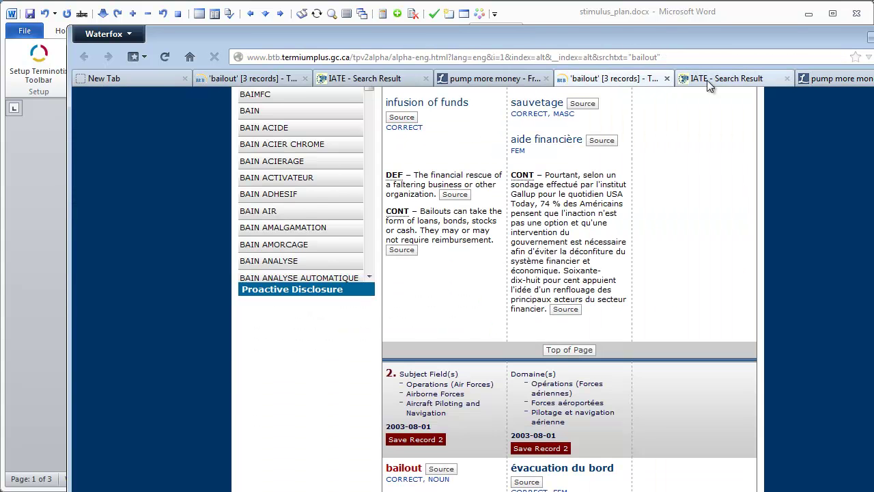
pyautogui.click(752, 79)
pyautogui.click(824, 78)
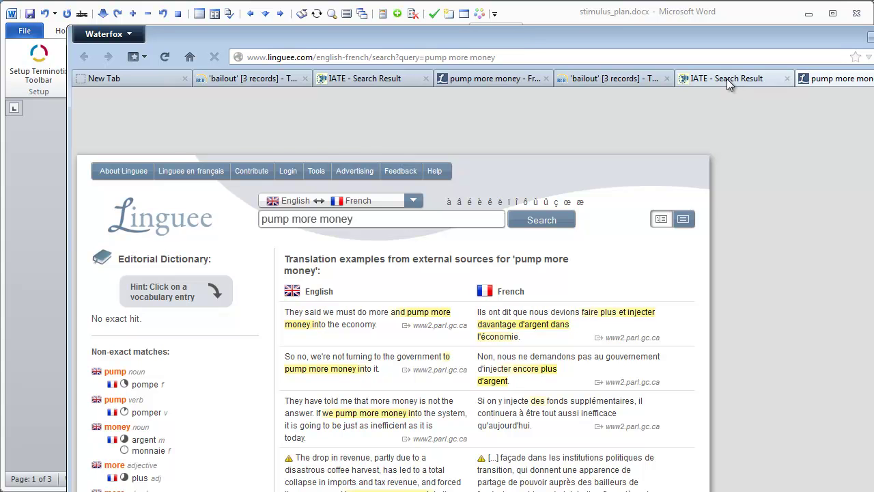
pyautogui.click(33, 155)
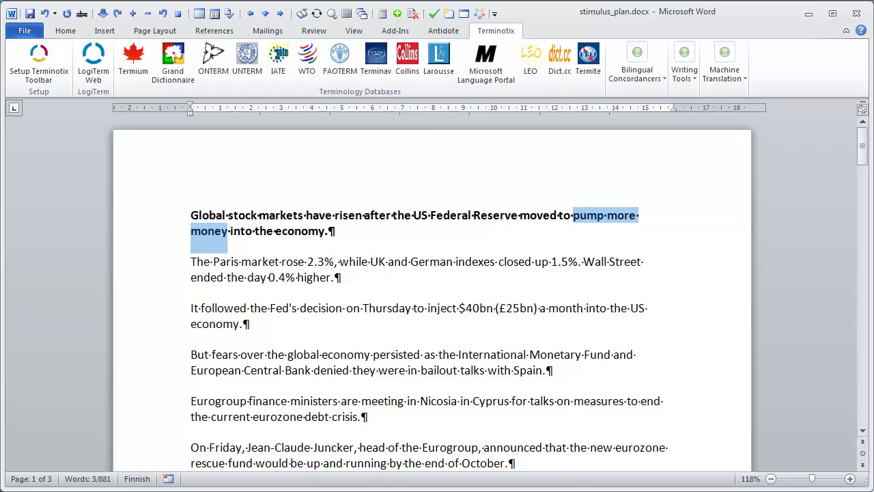
pyautogui.hotkey('alt', 'Tab')
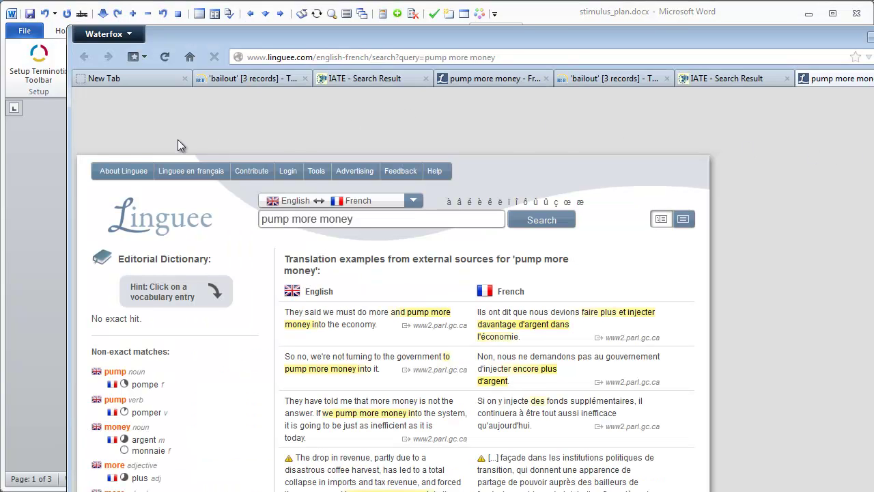
pyautogui.click(38, 153)
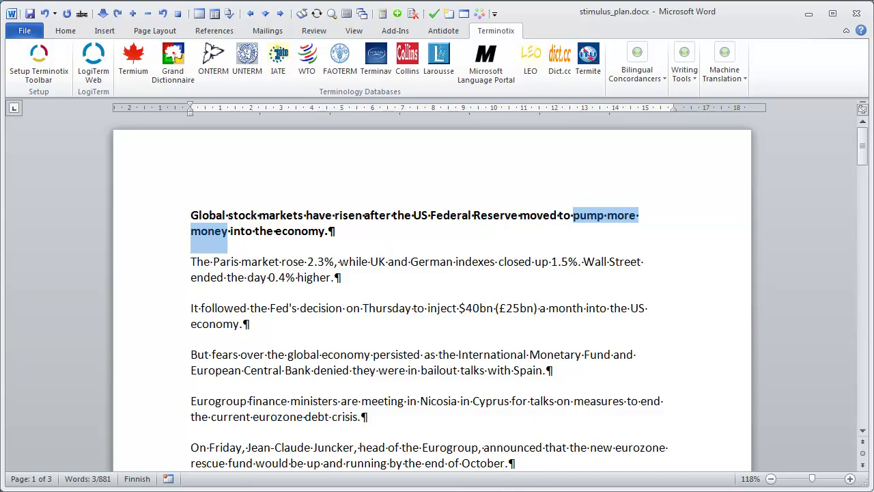
# Switch to memoQ, look up "pump more money" from the first source segment in Linguee en-fr, return to Word and clear the text selection
pyautogui.hotkey('alt', 'Tab')
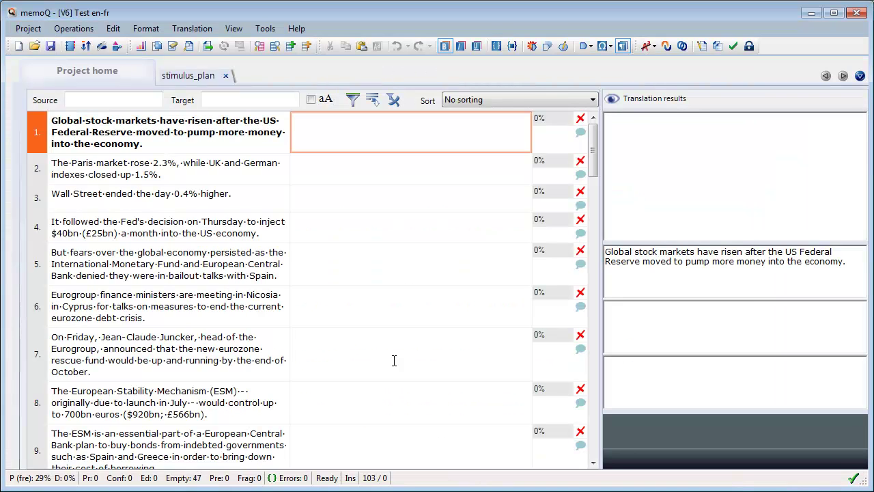
pyautogui.click(214, 132)
pyautogui.click(189, 133)
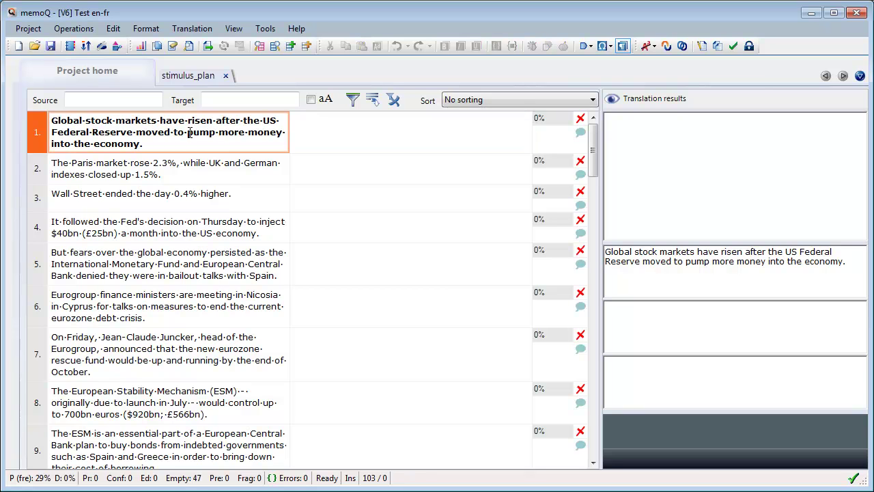
pyautogui.moveTo(189, 132); pyautogui.dragTo(290, 137)
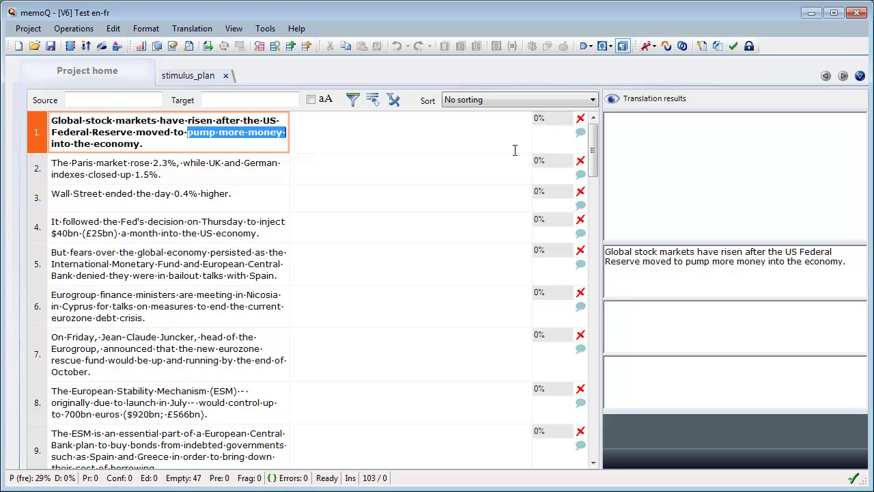
pyautogui.hotkey('ctrl', 'alt', 'y')
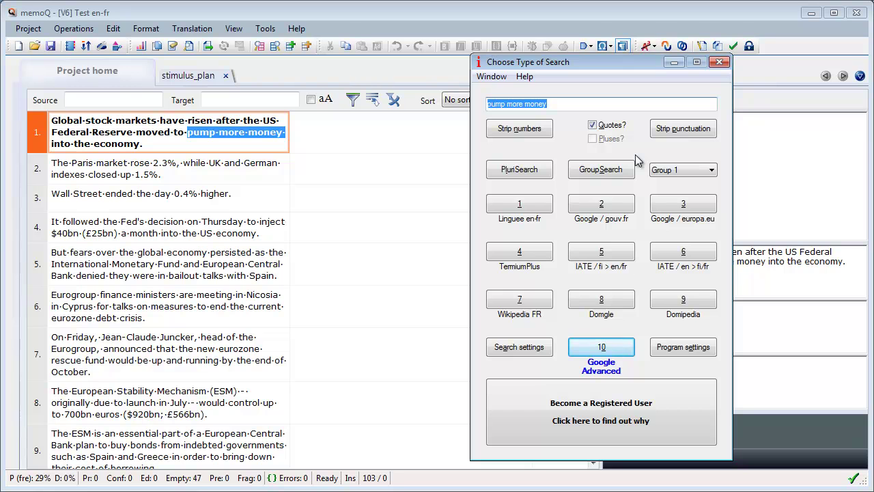
pyautogui.click(514, 210)
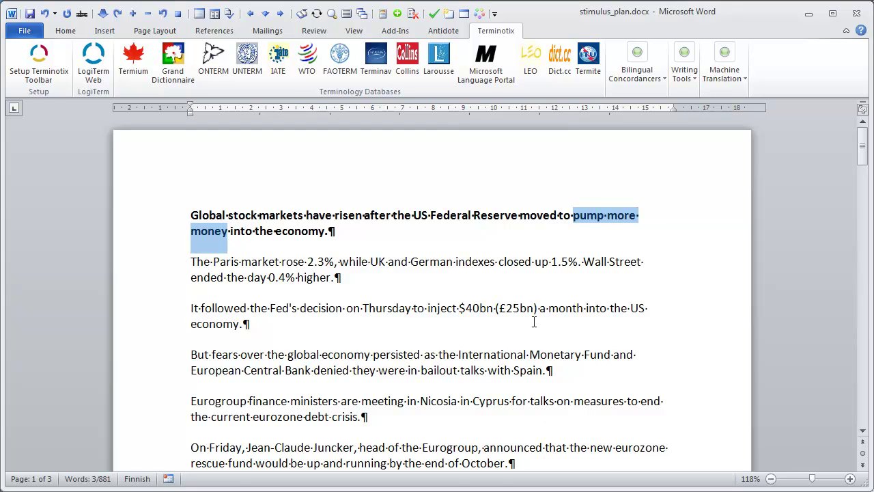
pyautogui.click(526, 260)
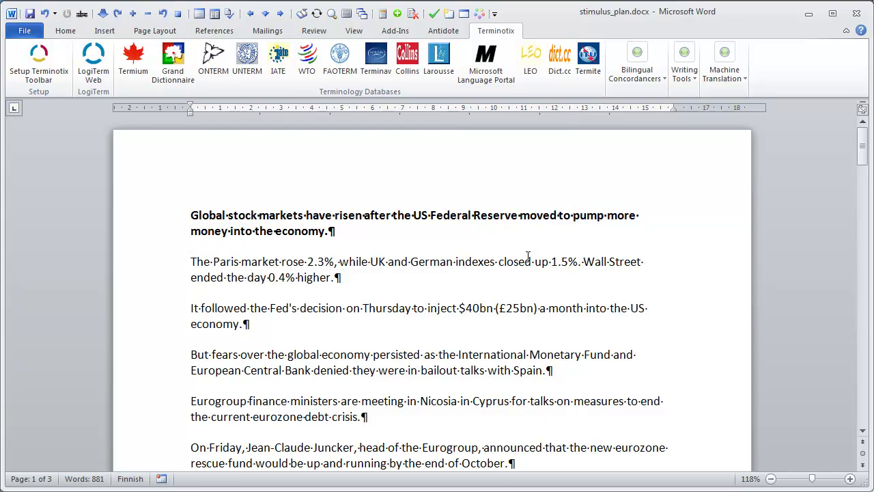